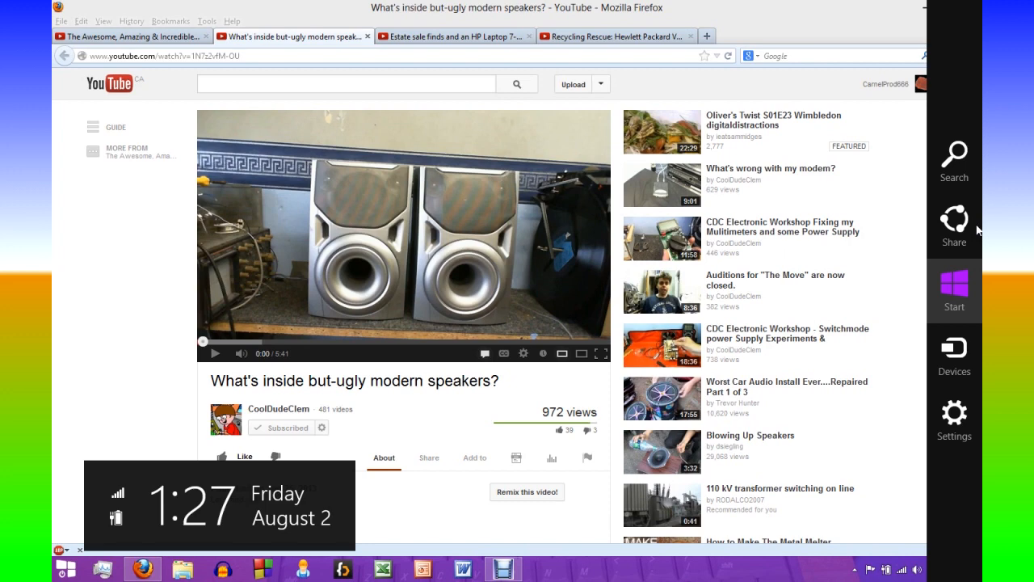
Step: Dismiss the charms bar and clock overlay so the Firefox YouTube page shows fully
click(803, 37)
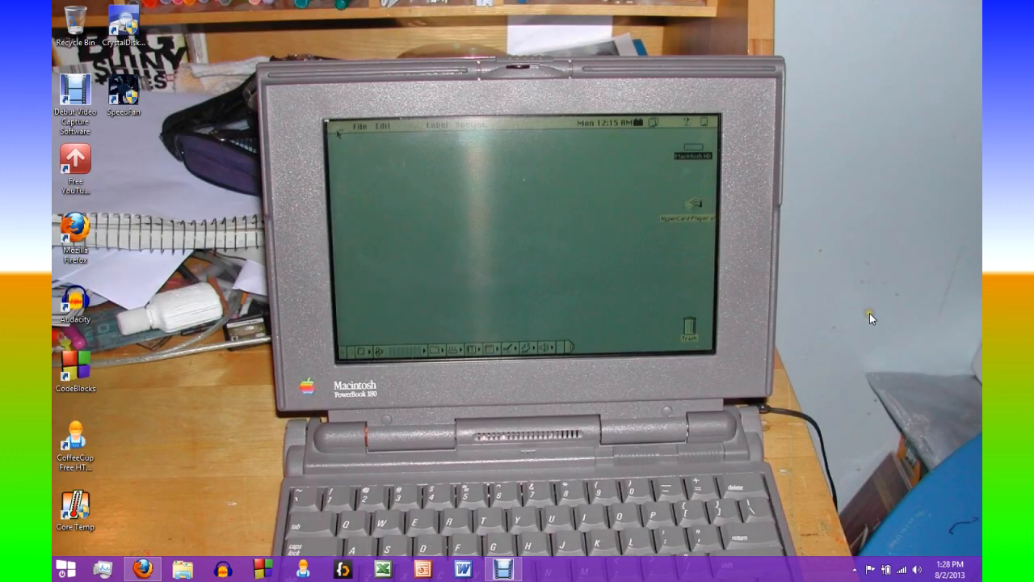
Step: Bring up the charms bar and date/time overlay over the PowerBook desktop wallpaper with Super+C
key(super+c)
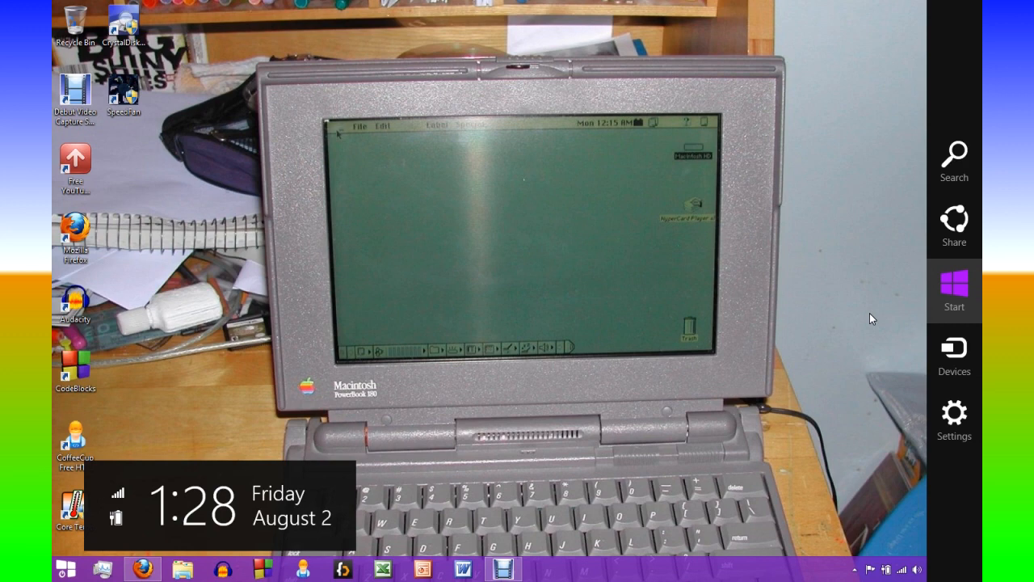
click(854, 297)
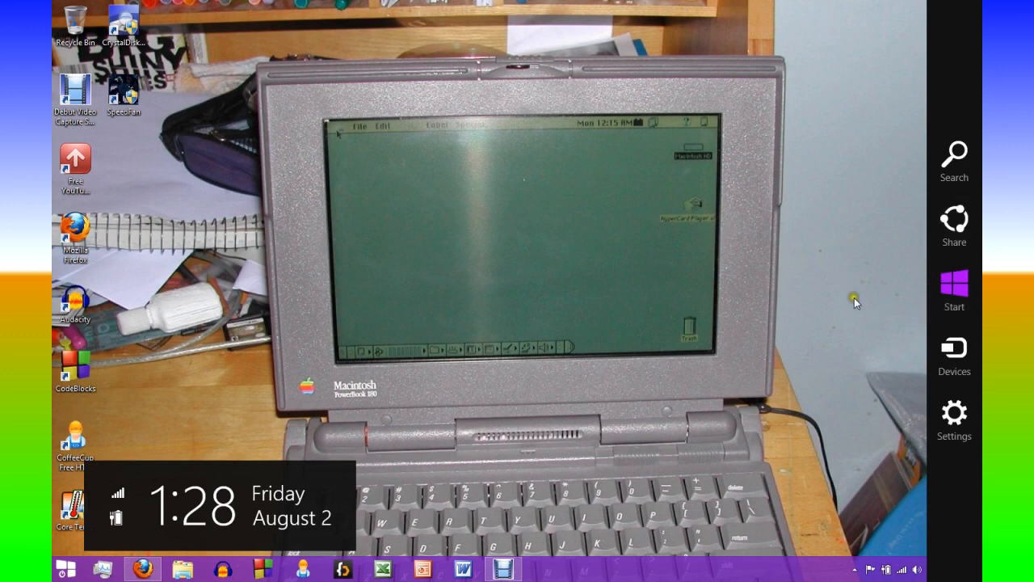